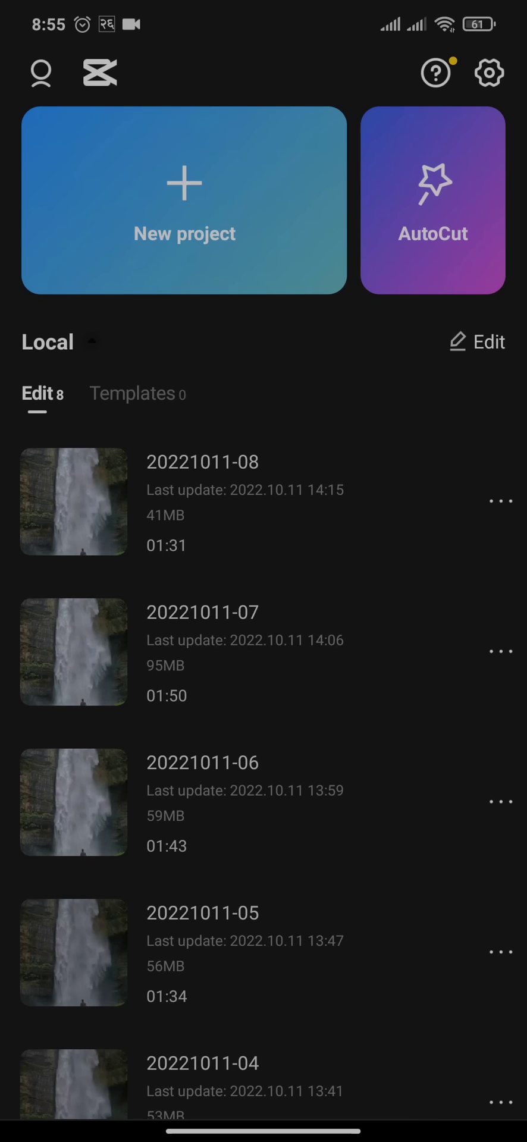
- Start a new project with the vertical lake clip and scrub to about 2 seconds
{"action": "left_click", "coordinate": [184, 200]}
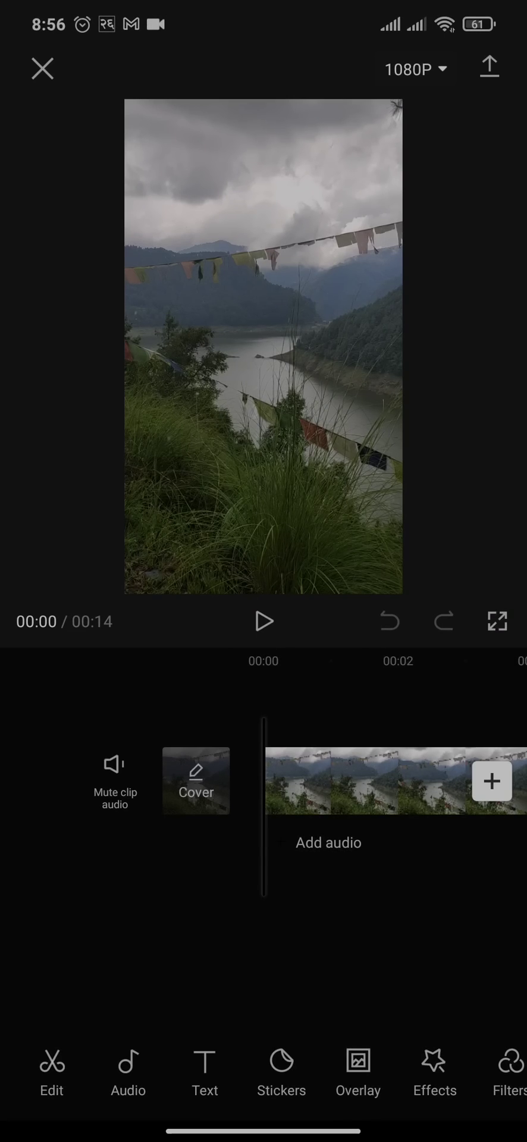
{"action": "mouse_move", "coordinate": [357, 1071]}
{"action": "left_mouse_down"}
{"action": "mouse_move", "coordinate": [107, 1071]}
{"action": "mouse_move", "coordinate": [298, 1071]}
{"action": "left_mouse_up"}
{"action": "left_click_drag", "start_coordinate": [179, 1070], "coordinate": [240, 1071]}
{"action": "left_click_drag", "start_coordinate": [357, 780], "coordinate": [316, 781]}
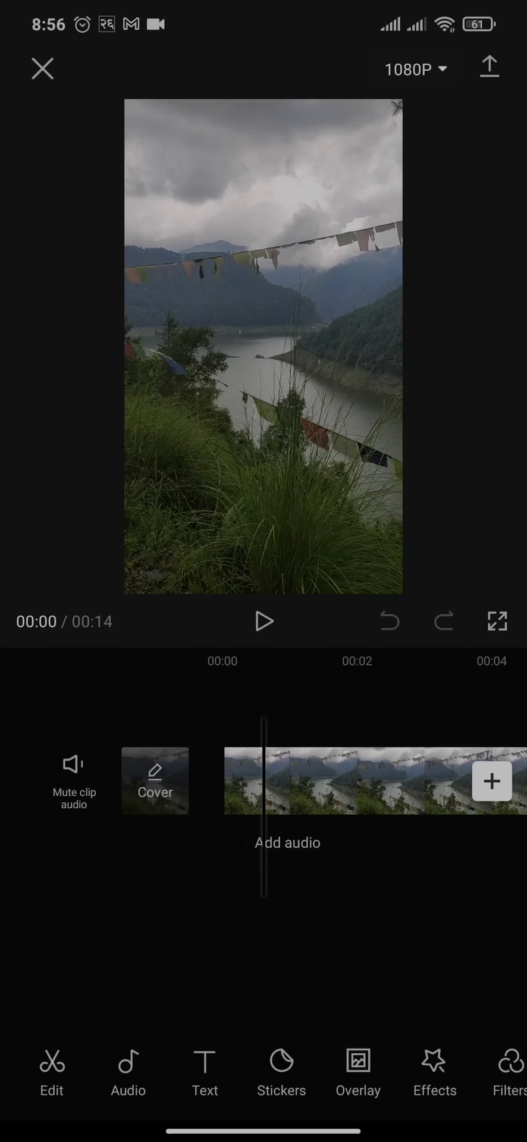
{"action": "left_click_drag", "start_coordinate": [357, 780], "coordinate": [319, 780]}
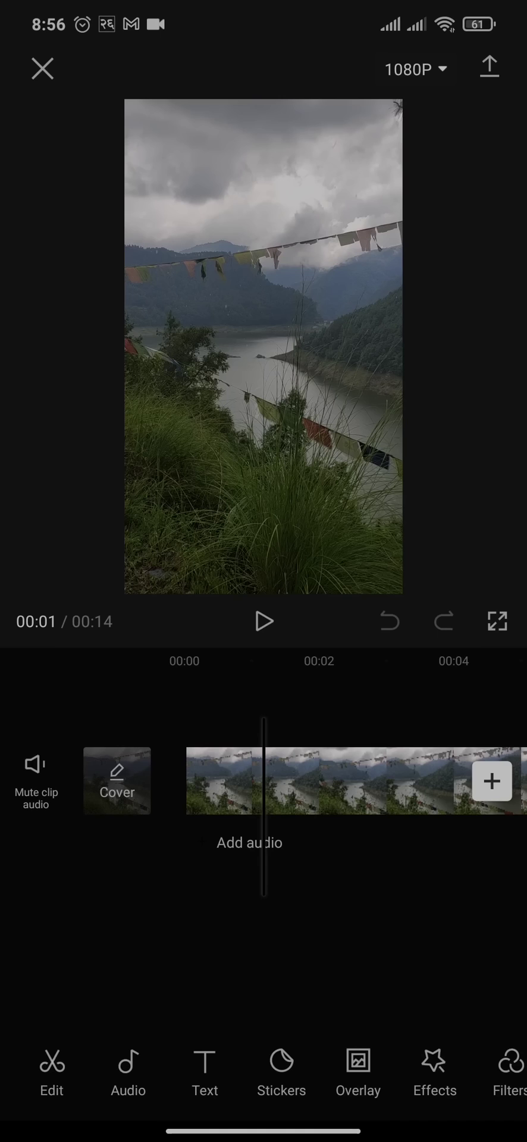
{"action": "mouse_move", "coordinate": [357, 780]}
{"action": "left_mouse_down"}
{"action": "mouse_move", "coordinate": [320, 780]}
{"action": "mouse_move", "coordinate": [364, 781]}
{"action": "mouse_move", "coordinate": [294, 780]}
{"action": "mouse_move", "coordinate": [384, 780]}
{"action": "mouse_move", "coordinate": [365, 781]}
{"action": "left_mouse_up"}
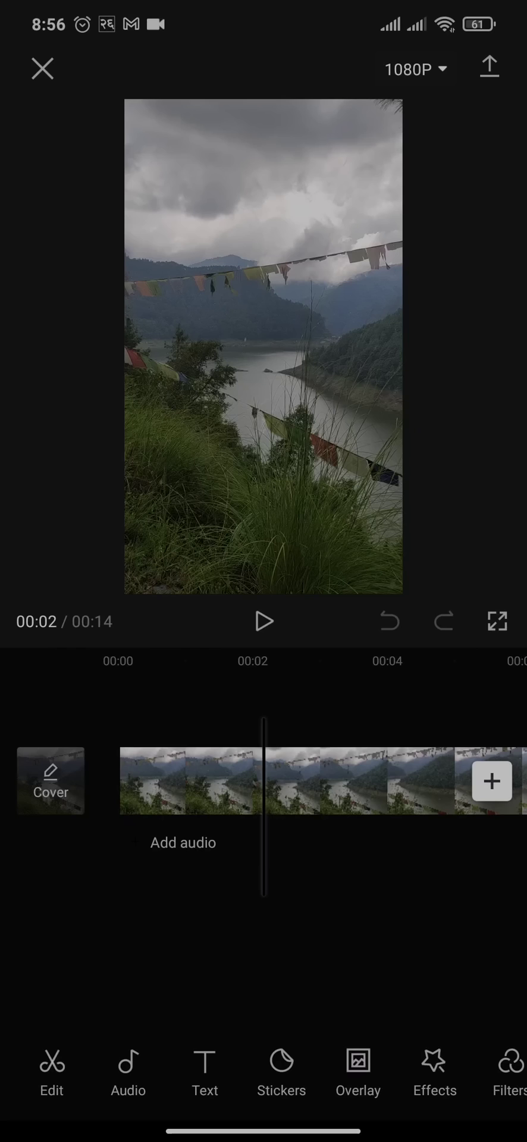
- Split the lake clip at the 2-second mark
{"action": "left_click", "coordinate": [191, 780]}
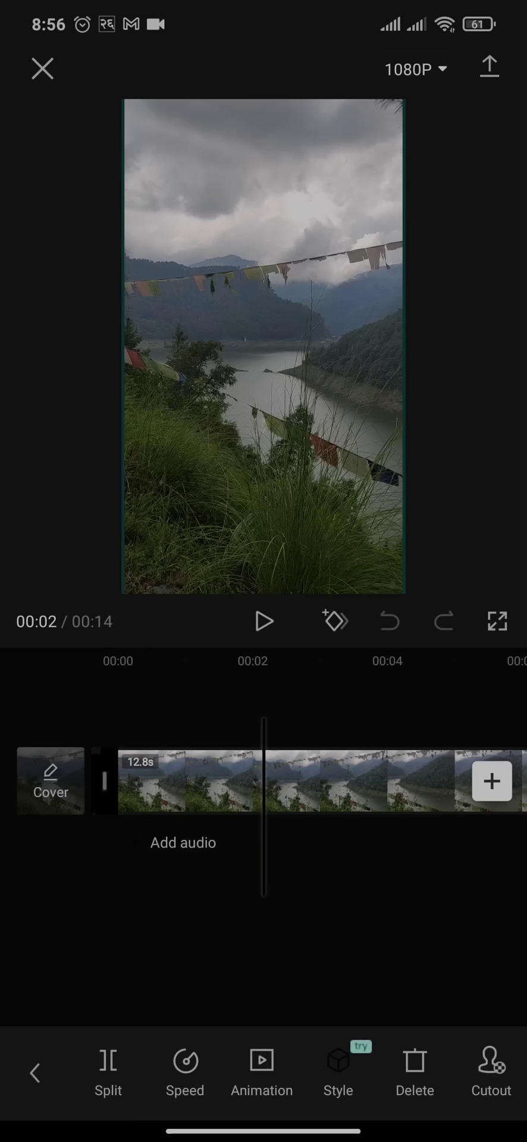
{"action": "left_click", "coordinate": [107, 1064]}
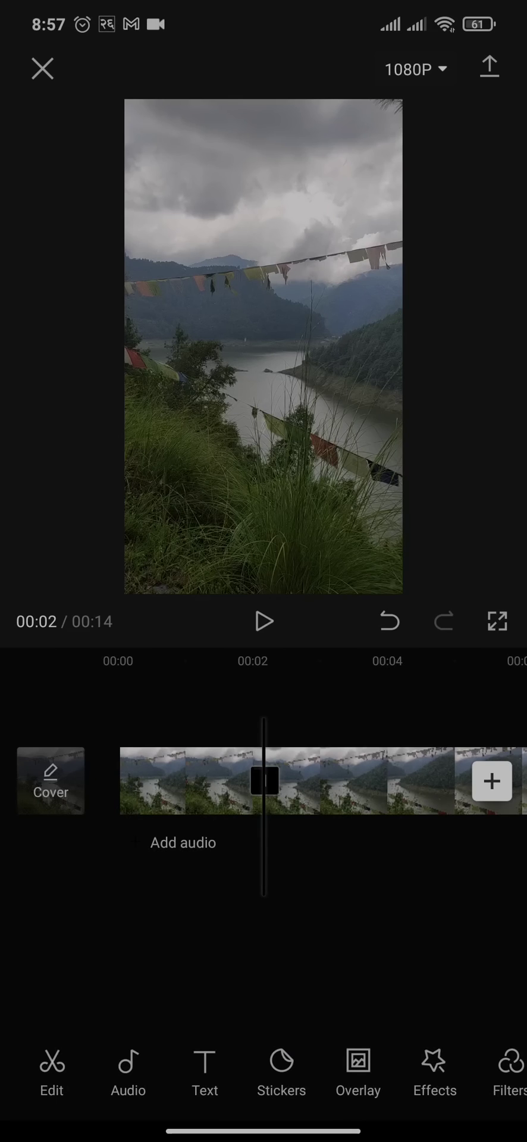
{"action": "left_click_drag", "start_coordinate": [357, 781], "coordinate": [291, 780]}
- Split the clip again near 3 seconds and select the one-second middle piece
{"action": "left_click", "coordinate": [232, 780]}
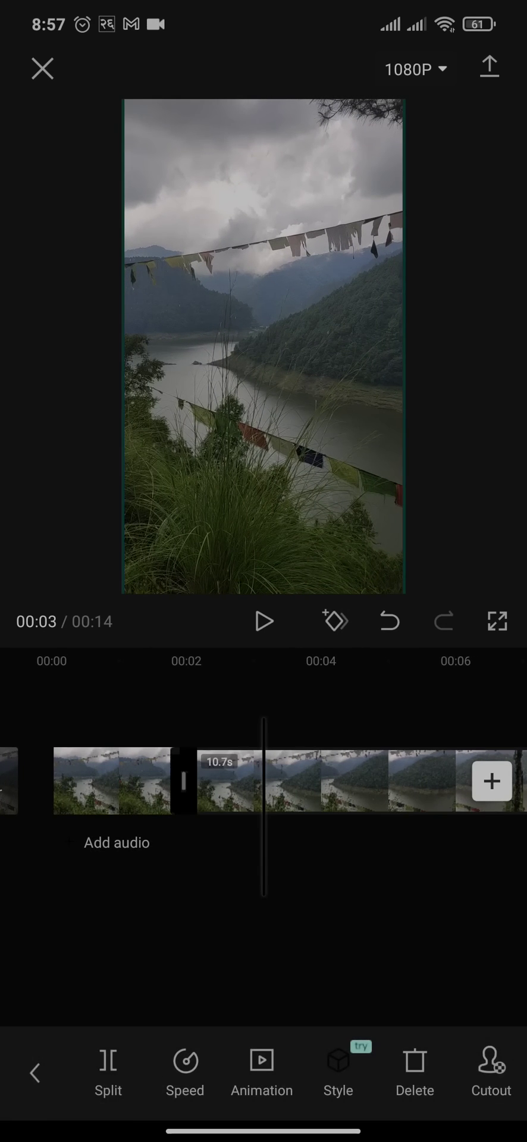
{"action": "left_click", "coordinate": [108, 1071]}
{"action": "scroll", "coordinate": [263, 780], "scroll_direction": "up", "scroll_amount": 3}
{"action": "left_click", "coordinate": [263, 951]}
{"action": "left_click_drag", "start_coordinate": [298, 780], "coordinate": [266, 780]}
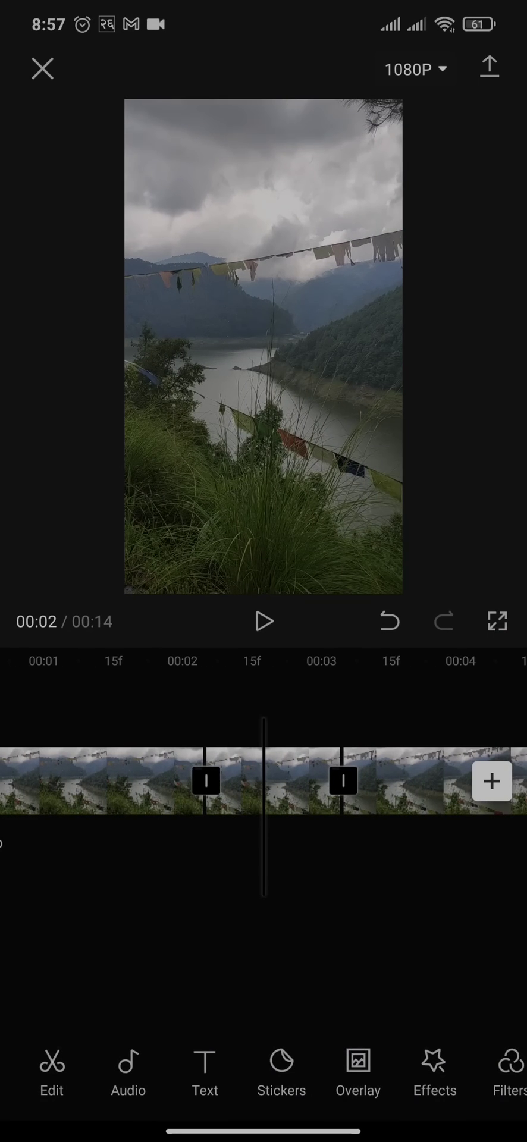
{"action": "left_click", "coordinate": [274, 780]}
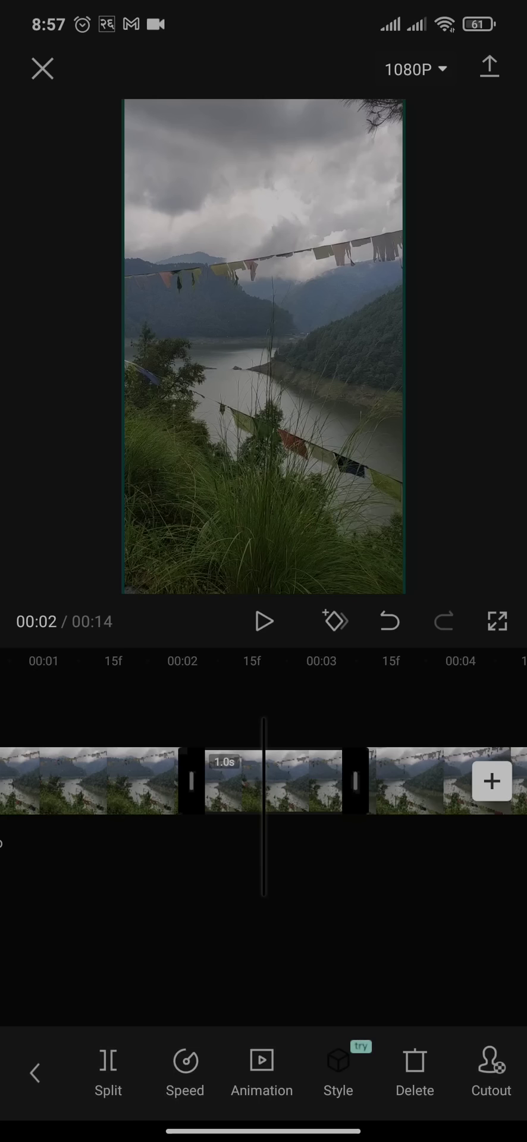
{"action": "left_click", "coordinate": [414, 1068]}
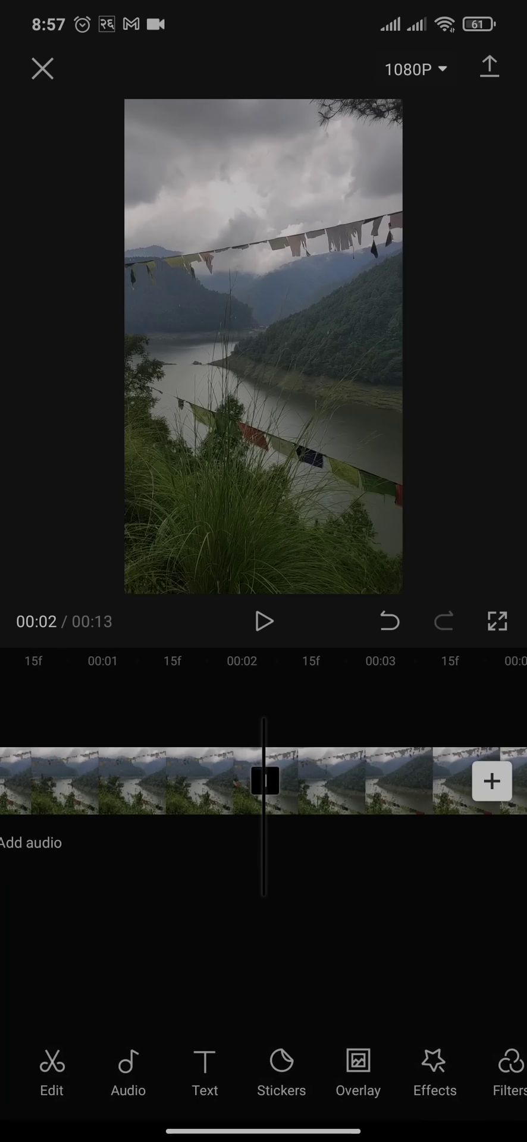
{"action": "left_click_drag", "start_coordinate": [262, 780], "coordinate": [366, 779]}
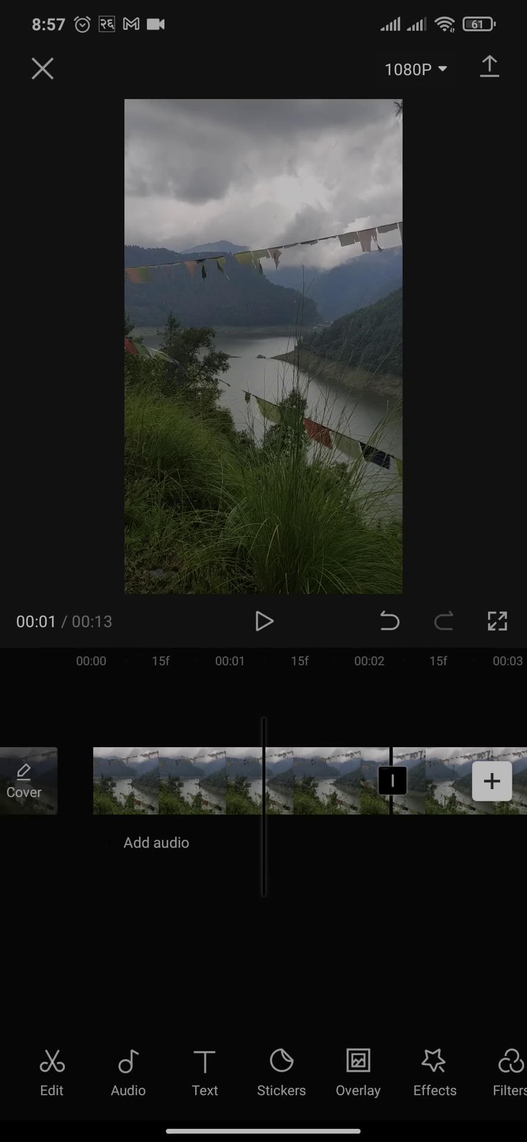
{"action": "left_click", "coordinate": [128, 1071]}
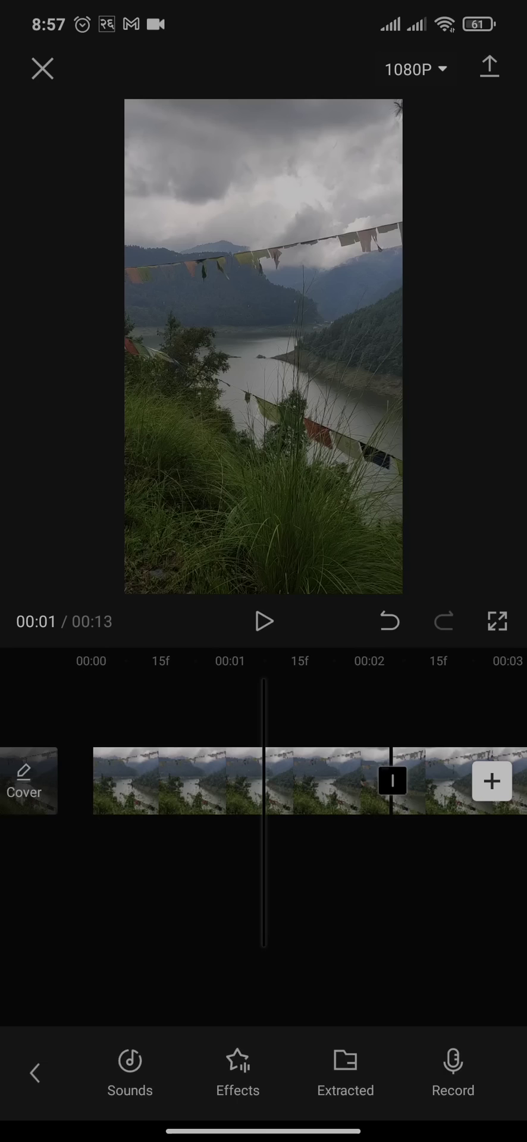
{"action": "left_click", "coordinate": [35, 1072]}
{"action": "left_click", "coordinate": [128, 1071]}
{"action": "left_click", "coordinate": [34, 1073]}
{"action": "left_click_drag", "start_coordinate": [417, 1070], "coordinate": [285, 1071]}
{"action": "left_click_drag", "start_coordinate": [357, 1071], "coordinate": [272, 1071]}
{"action": "left_click_drag", "start_coordinate": [357, 1071], "coordinate": [324, 1070]}
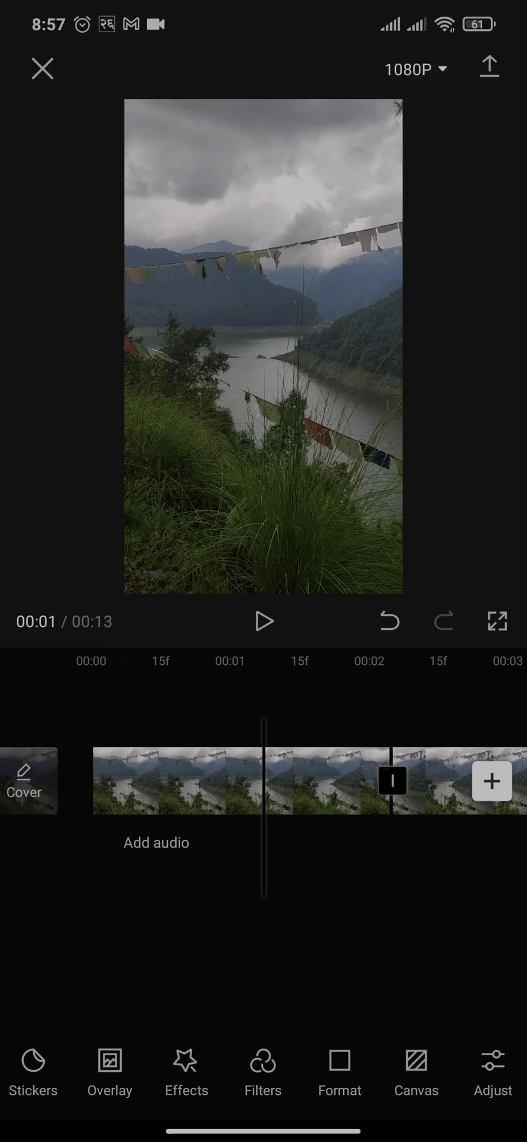
{"action": "left_click", "coordinate": [340, 1071]}
{"action": "left_click", "coordinate": [33, 1071]}
{"action": "left_click", "coordinate": [340, 1071]}
{"action": "mouse_move", "coordinate": [356, 1074]}
{"action": "left_mouse_down"}
{"action": "mouse_move", "coordinate": [142, 1074]}
{"action": "mouse_move", "coordinate": [434, 1074]}
{"action": "left_mouse_up"}
- Close the aspect ratio panel and raise the opening 2.2-second clip's volume to about 516
{"action": "left_click", "coordinate": [35, 1074]}
{"action": "left_click", "coordinate": [327, 780]}
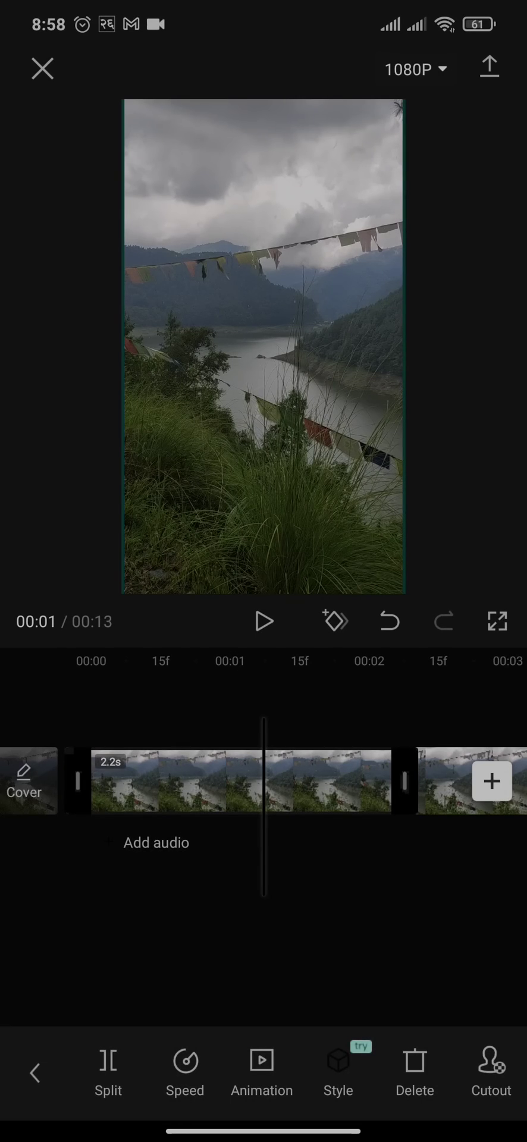
{"action": "left_click_drag", "start_coordinate": [369, 1070], "coordinate": [136, 1070]}
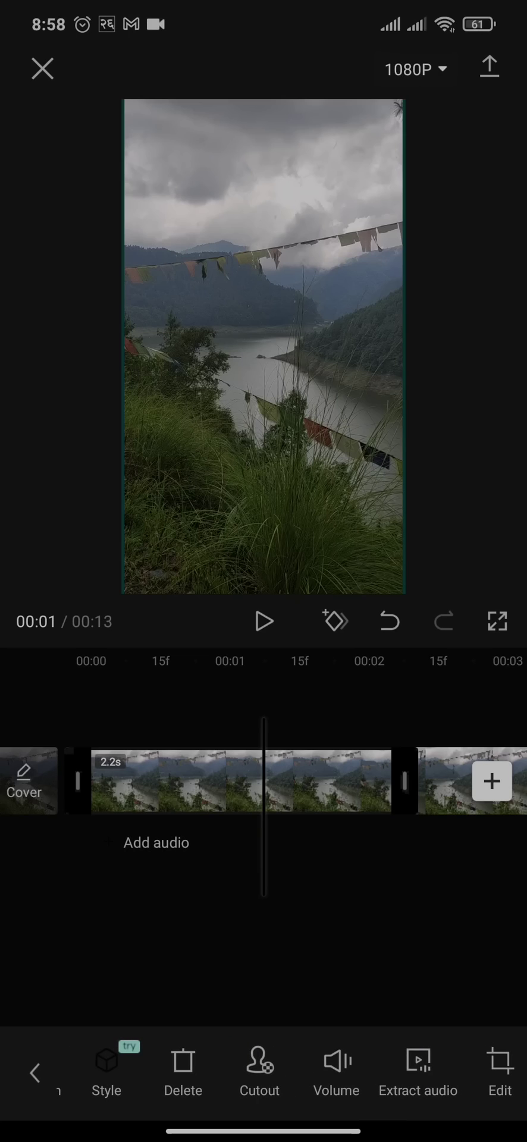
{"action": "left_click", "coordinate": [336, 1069]}
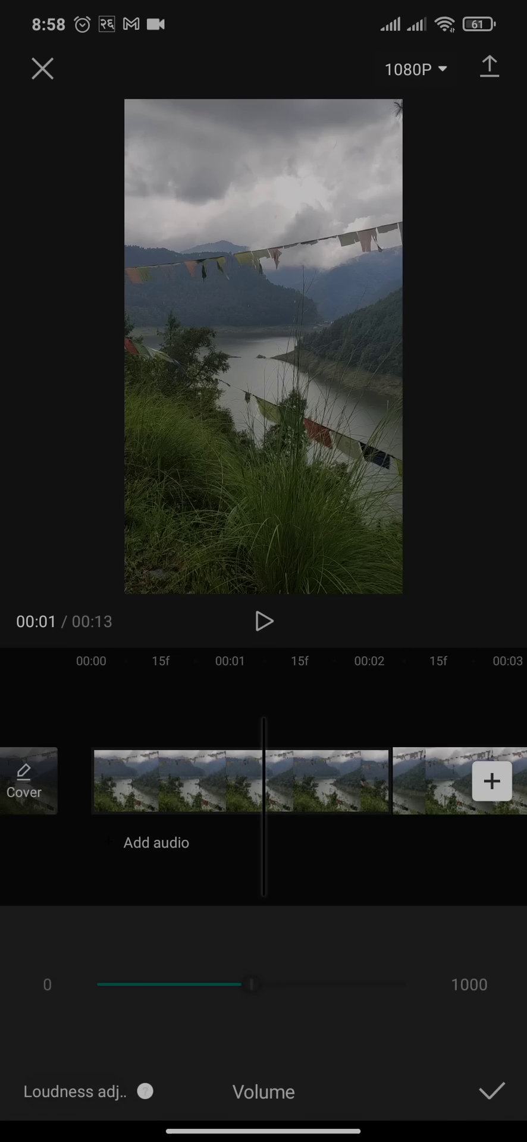
{"action": "mouse_move", "coordinate": [252, 984]}
{"action": "left_mouse_down"}
{"action": "mouse_move", "coordinate": [356, 984]}
{"action": "mouse_move", "coordinate": [211, 984]}
{"action": "mouse_move", "coordinate": [352, 985]}
{"action": "mouse_move", "coordinate": [311, 984]}
{"action": "left_mouse_up"}
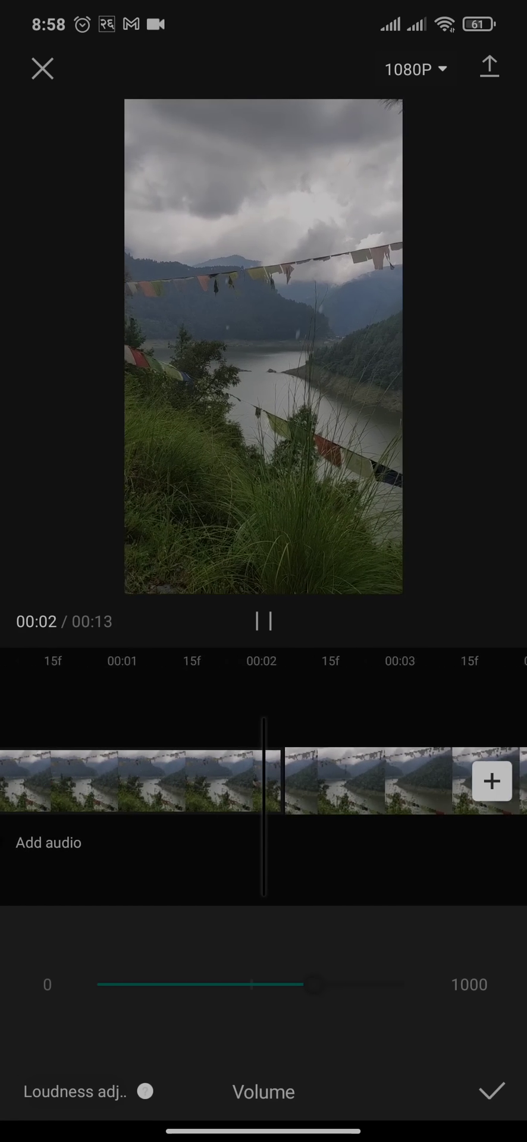
{"action": "left_click", "coordinate": [491, 1091]}
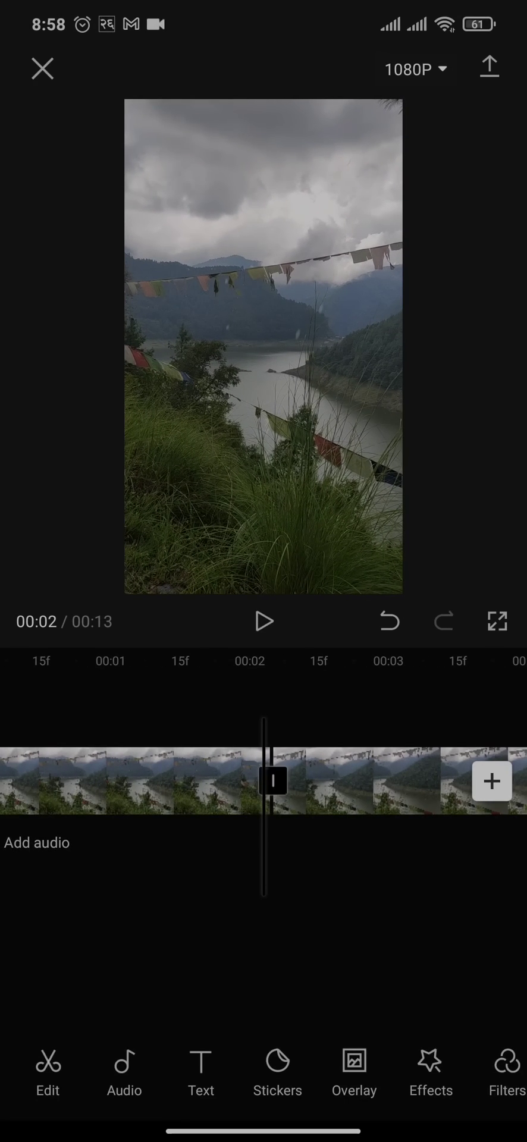
- Add a text caption reading 'Added text' near the one-second mark
{"action": "left_click_drag", "start_coordinate": [238, 781], "coordinate": [298, 781]}
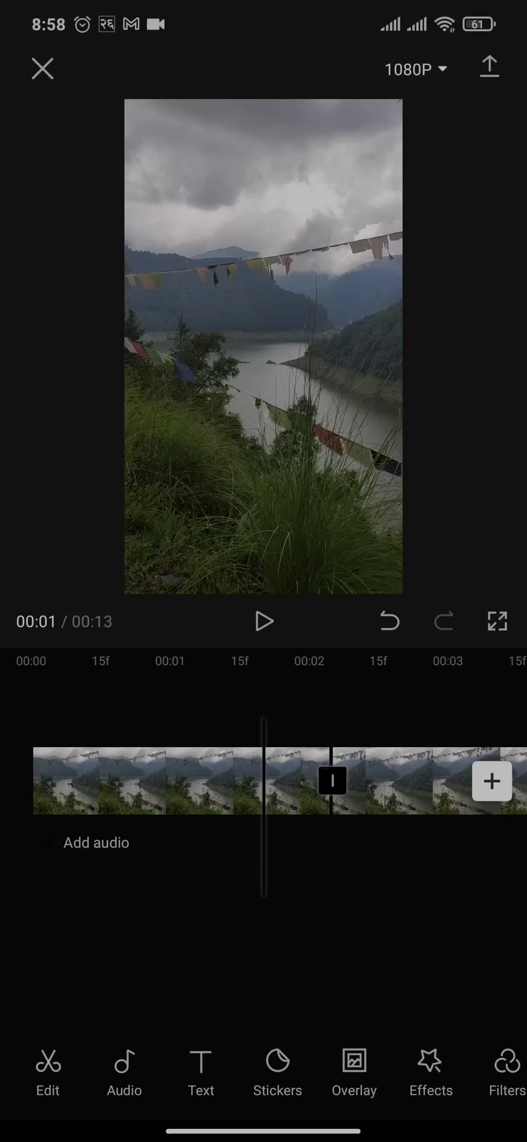
{"action": "left_click", "coordinate": [201, 1071]}
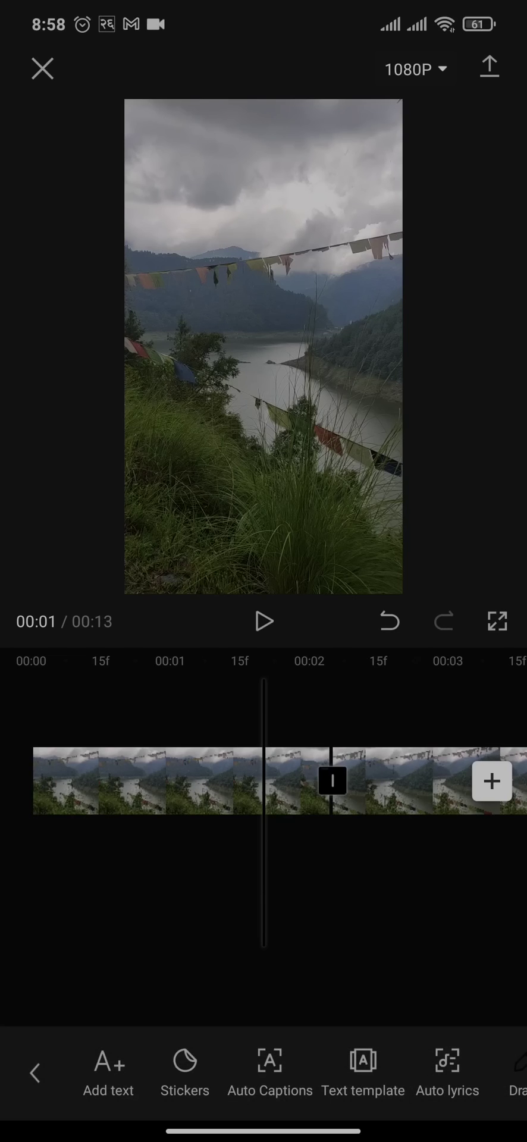
{"action": "left_click_drag", "start_coordinate": [237, 780], "coordinate": [325, 781]}
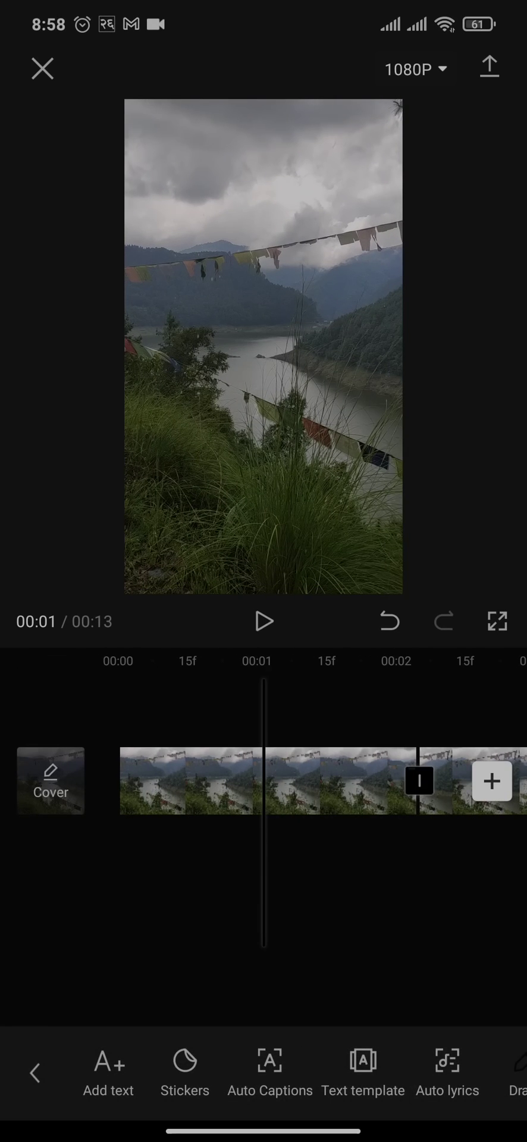
{"action": "left_click", "coordinate": [108, 1071]}
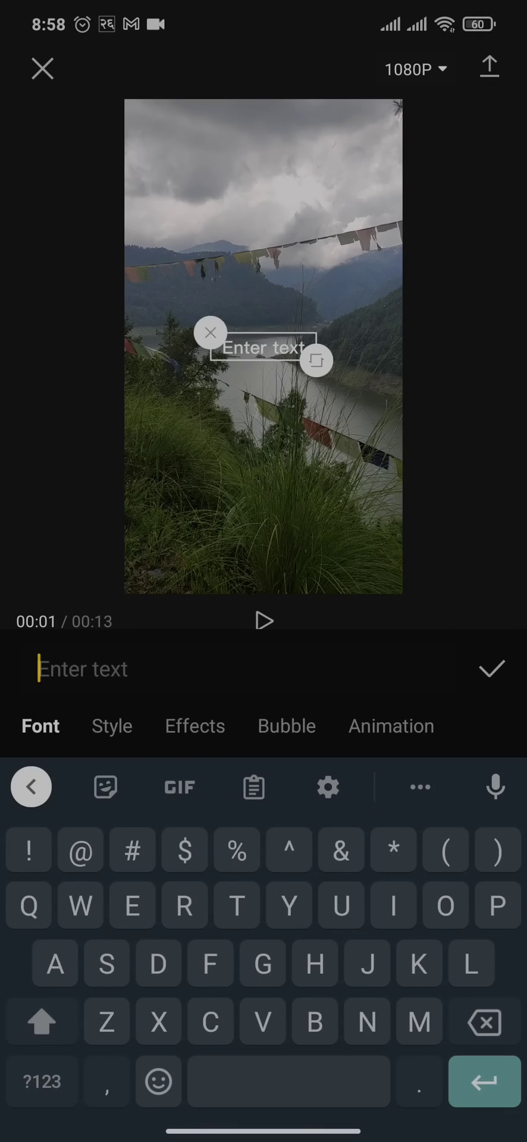
{"action": "type", "text": "Added text"}
{"action": "left_click", "coordinate": [112, 725]}
- Browse the caption presets and apply the purple ART text effect
{"action": "left_click", "coordinate": [287, 744]}
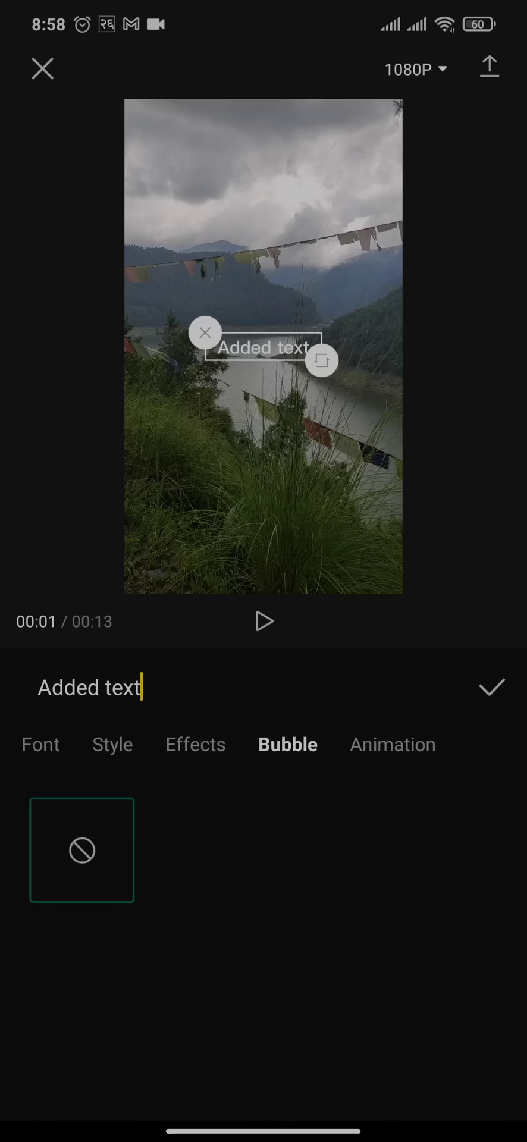
{"action": "left_click", "coordinate": [393, 744]}
{"action": "left_click", "coordinate": [195, 744]}
{"action": "left_click", "coordinate": [113, 744]}
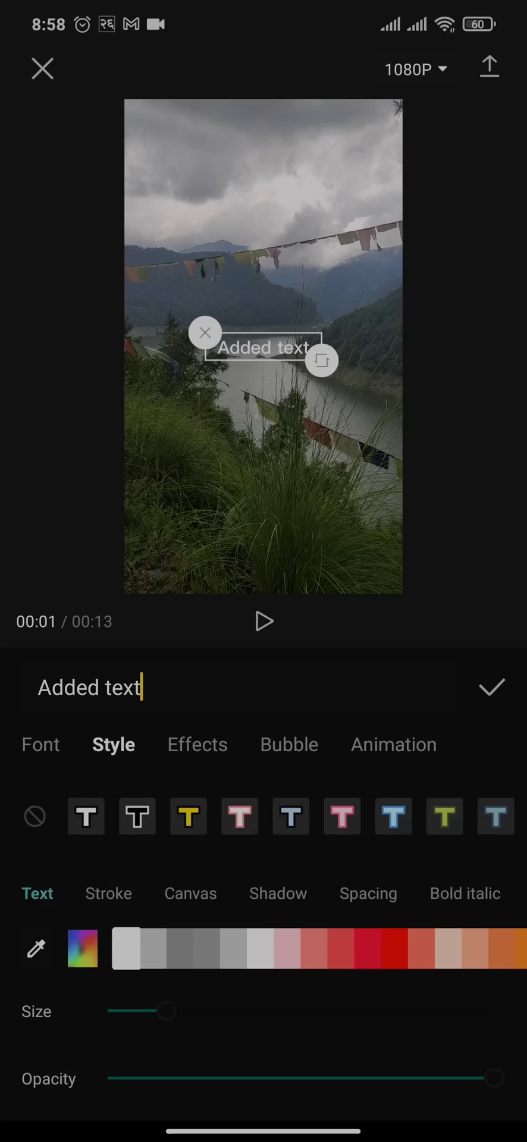
{"action": "left_click", "coordinate": [195, 744]}
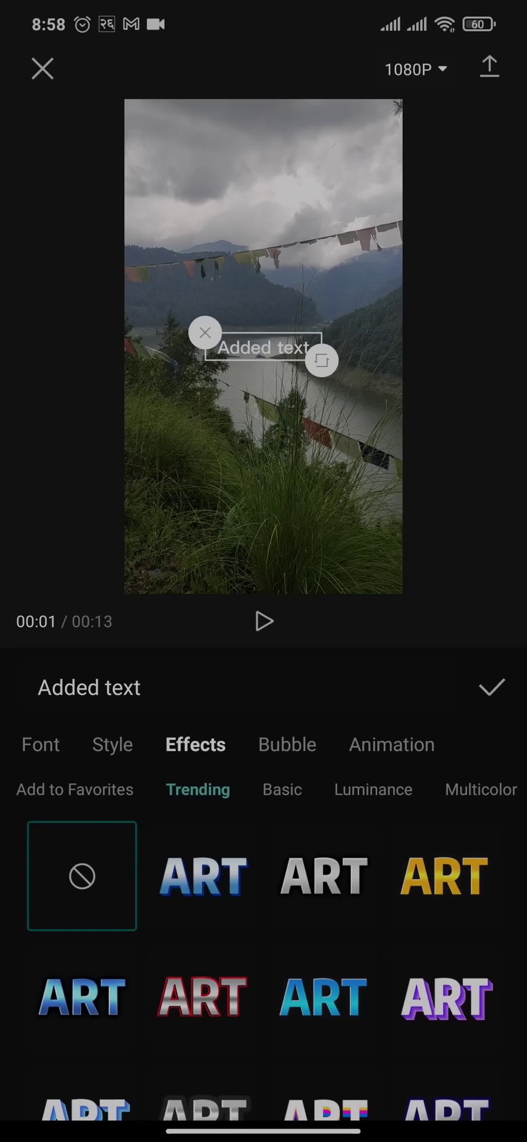
{"action": "left_click", "coordinate": [447, 997]}
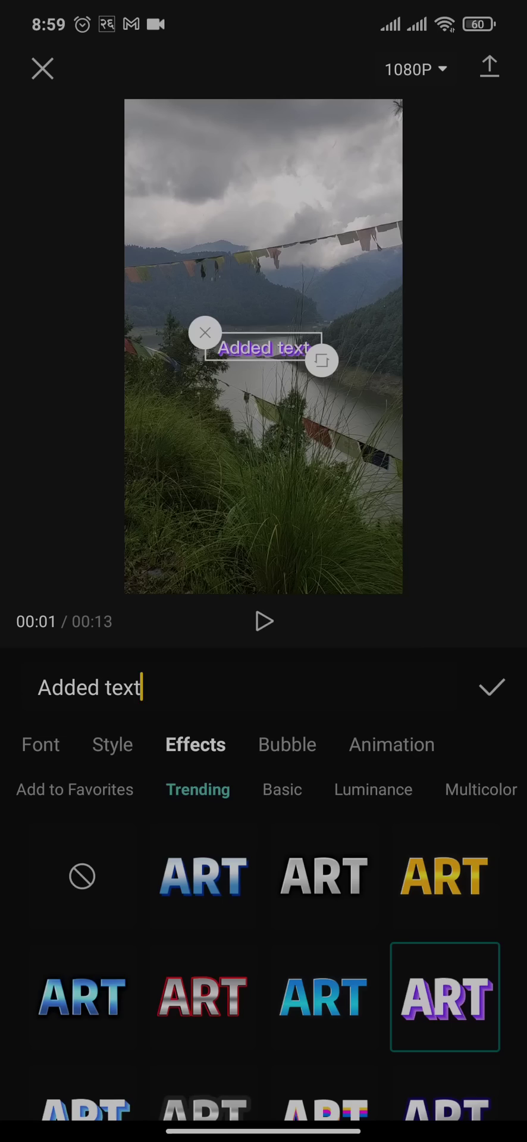
{"action": "left_click", "coordinate": [113, 744]}
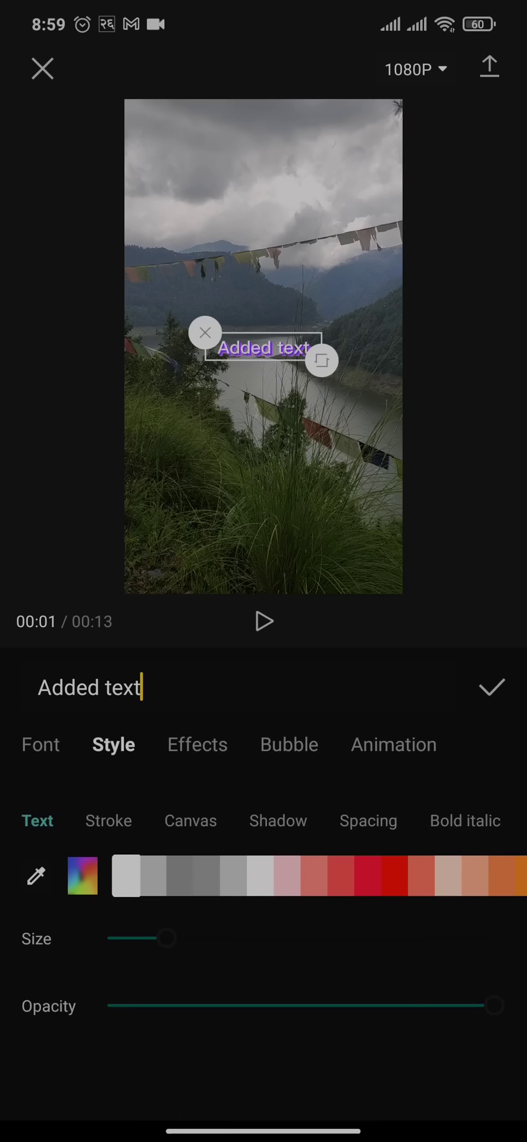
- Colour the caption red and give it the Expose to the left entrance animation
{"action": "left_click", "coordinate": [341, 876]}
{"action": "left_click", "coordinate": [392, 744]}
{"action": "left_click", "coordinate": [152, 879]}
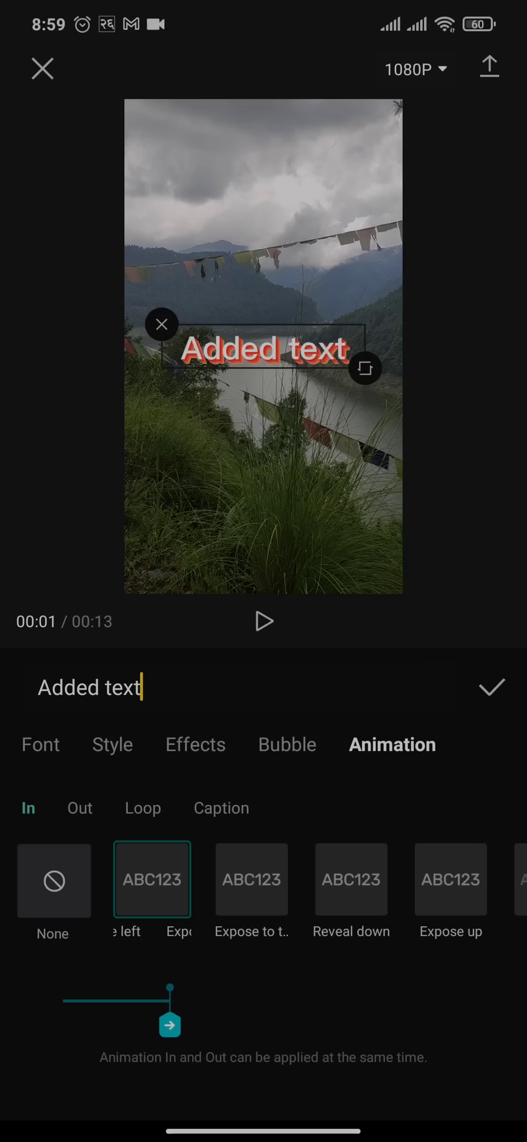
- Browse the other entrance animation presets, then finish editing the caption
{"action": "left_click_drag", "start_coordinate": [356, 879], "coordinate": [264, 879]}
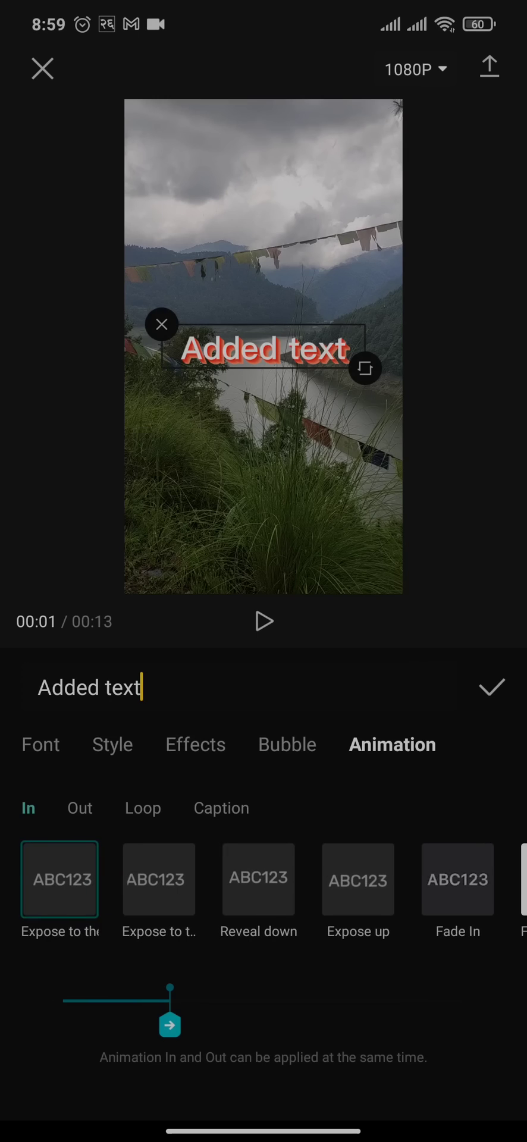
{"action": "left_click_drag", "start_coordinate": [179, 879], "coordinate": [253, 879]}
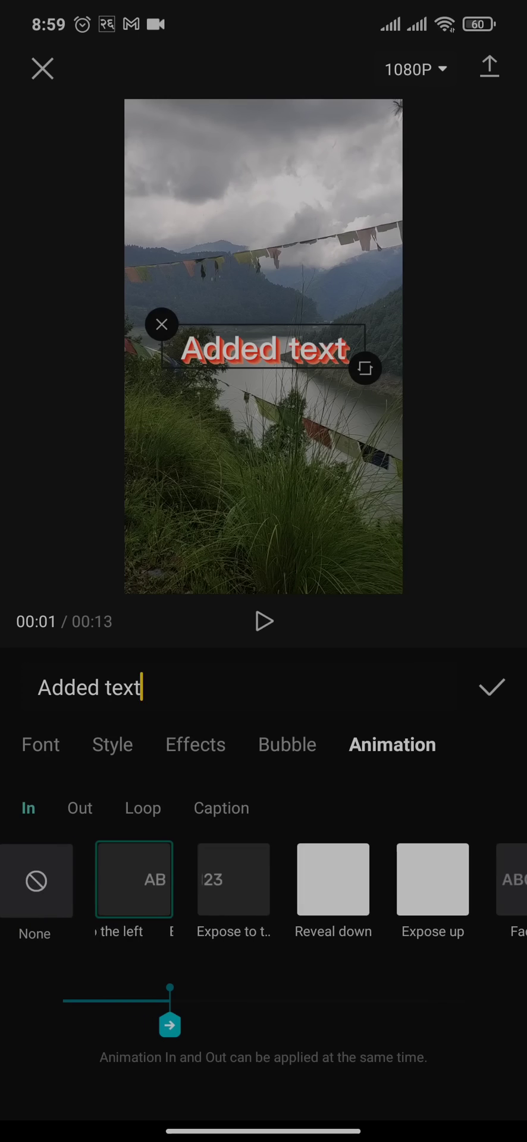
{"action": "left_click_drag", "start_coordinate": [387, 879], "coordinate": [149, 879]}
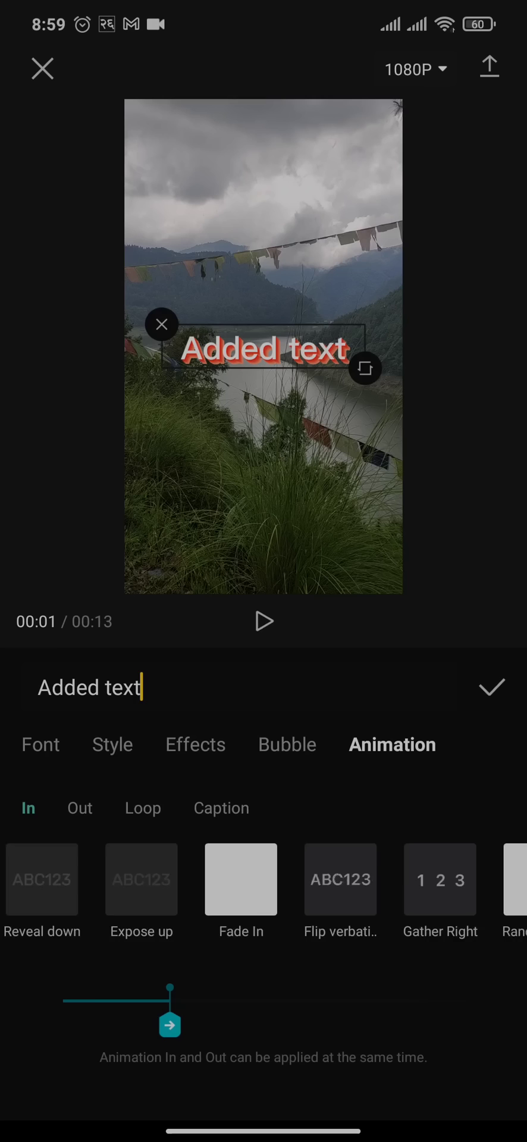
{"action": "left_click_drag", "start_coordinate": [387, 879], "coordinate": [217, 879]}
{"action": "left_click_drag", "start_coordinate": [417, 879], "coordinate": [238, 879]}
{"action": "left_click_drag", "start_coordinate": [475, 879], "coordinate": [89, 880]}
{"action": "left_click_drag", "start_coordinate": [446, 879], "coordinate": [59, 879]}
{"action": "left_click_drag", "start_coordinate": [464, 880], "coordinate": [47, 880]}
{"action": "left_click", "coordinate": [492, 687]}
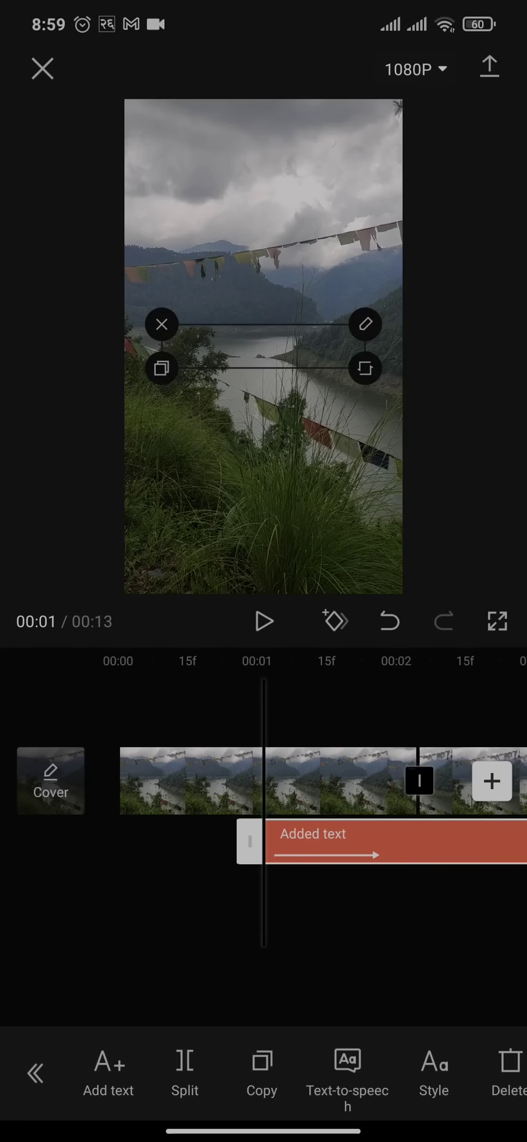
- Trim the Added text clip to about one second, move it to start after 2 seconds, and play back
{"action": "mouse_move", "coordinate": [357, 780]}
{"action": "left_mouse_down"}
{"action": "mouse_move", "coordinate": [199, 779]}
{"action": "mouse_move", "coordinate": [374, 780]}
{"action": "mouse_move", "coordinate": [283, 779]}
{"action": "left_mouse_up"}
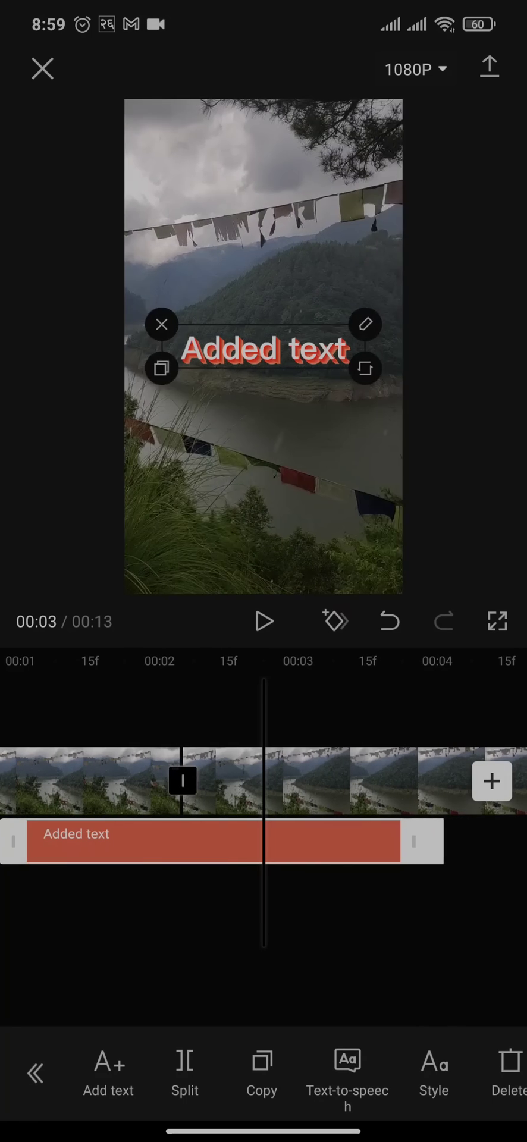
{"action": "left_click_drag", "start_coordinate": [409, 841], "coordinate": [314, 841]}
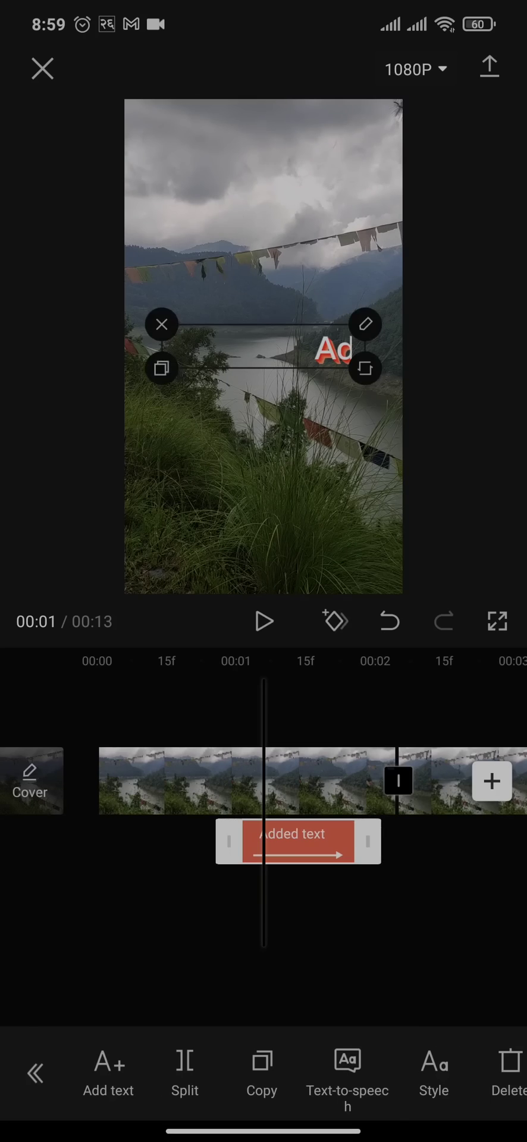
{"action": "mouse_move", "coordinate": [298, 841]}
{"action": "left_mouse_down"}
{"action": "mouse_move", "coordinate": [198, 842]}
{"action": "mouse_move", "coordinate": [238, 841]}
{"action": "mouse_move", "coordinate": [340, 895]}
{"action": "mouse_move", "coordinate": [421, 895]}
{"action": "mouse_move", "coordinate": [333, 841]}
{"action": "mouse_move", "coordinate": [164, 841]}
{"action": "mouse_move", "coordinate": [468, 841]}
{"action": "left_mouse_up"}
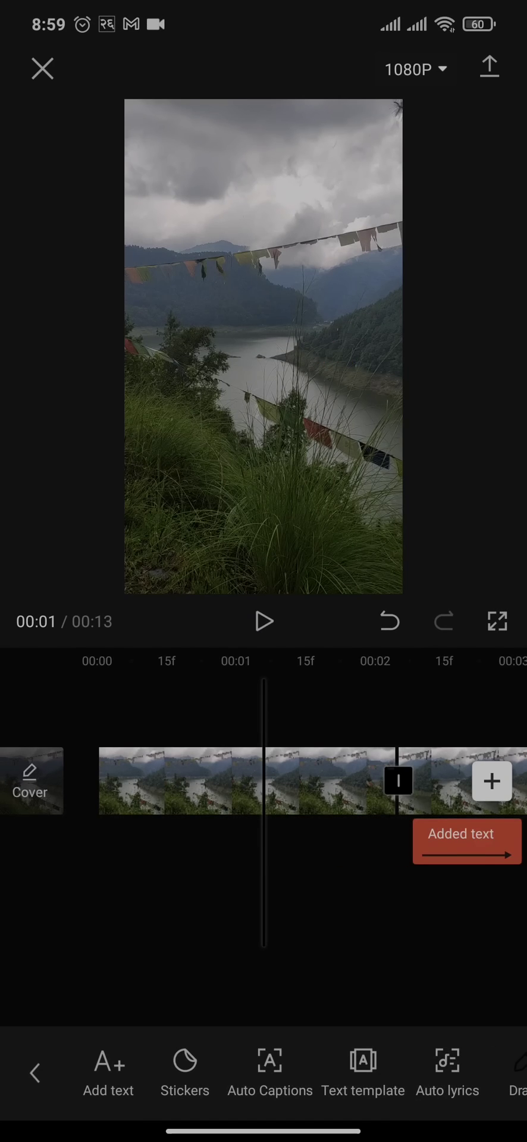
{"action": "left_click", "coordinate": [263, 621]}
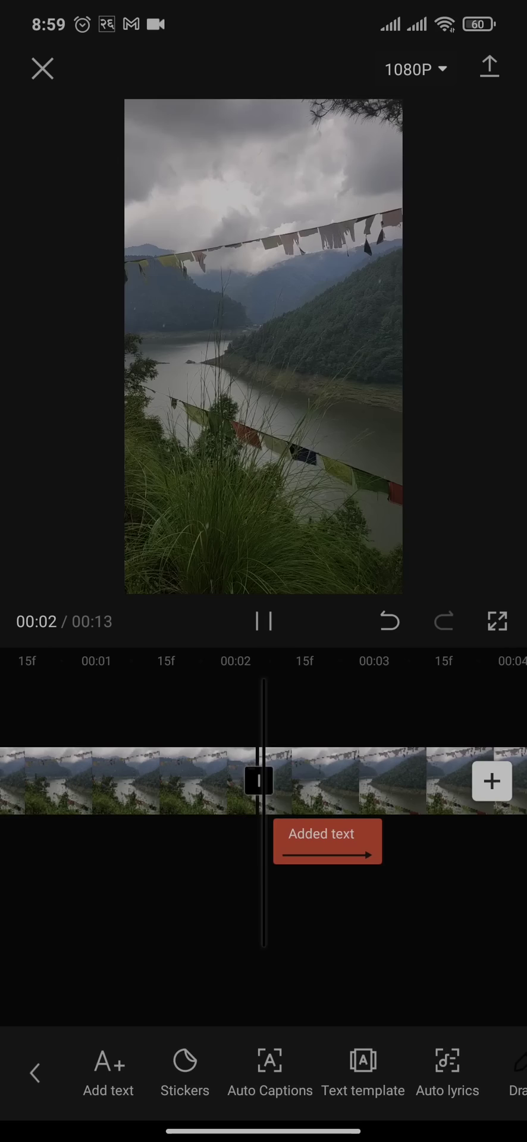
- Pause playback and return to the main toolbar, closing Stickers without adding one
{"action": "left_click", "coordinate": [263, 621]}
{"action": "left_click", "coordinate": [34, 1072]}
{"action": "left_click", "coordinate": [277, 1068]}
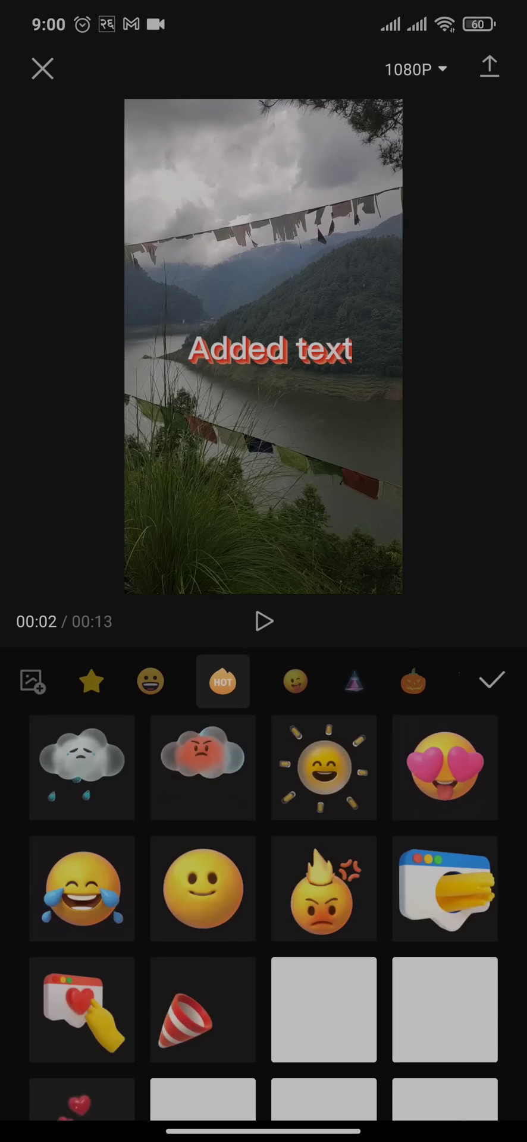
{"action": "left_click", "coordinate": [491, 679]}
{"action": "left_click", "coordinate": [35, 1072]}
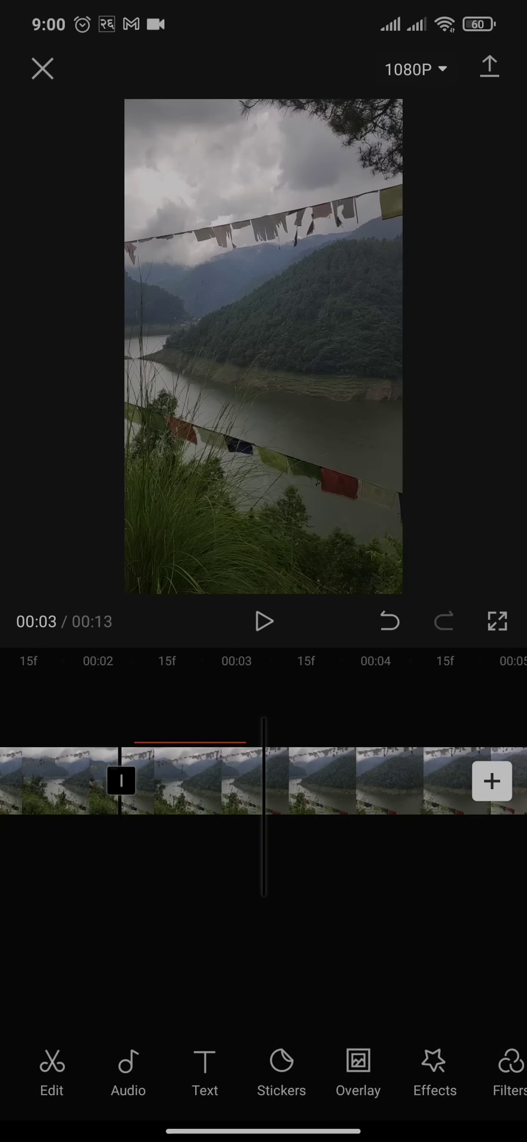
- Add a second lake clip as an overlay, shrink it to a small box, and move it upper-left
{"action": "left_click", "coordinate": [52, 1070]}
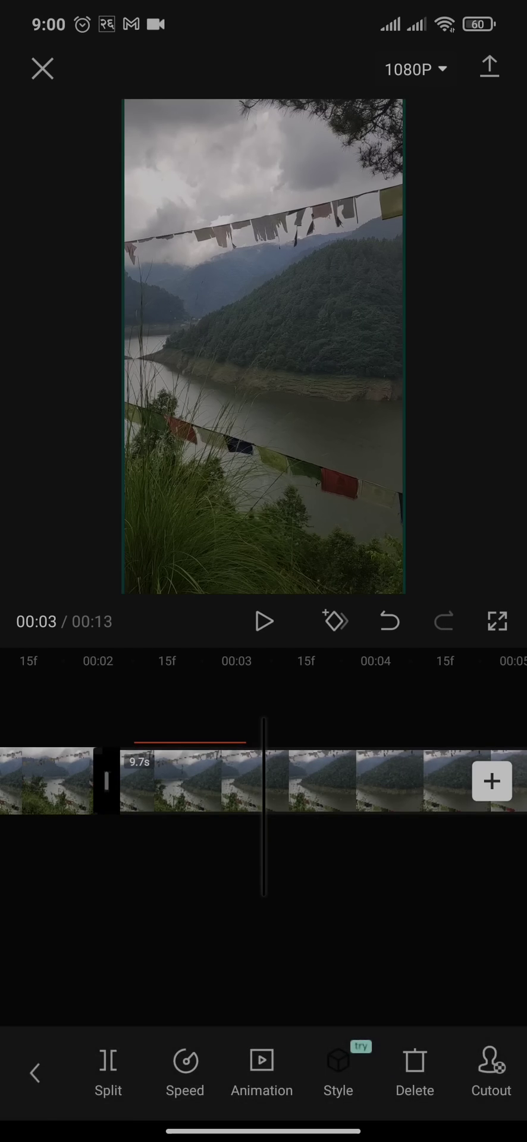
{"action": "left_click", "coordinate": [35, 1073]}
{"action": "left_click", "coordinate": [358, 1070]}
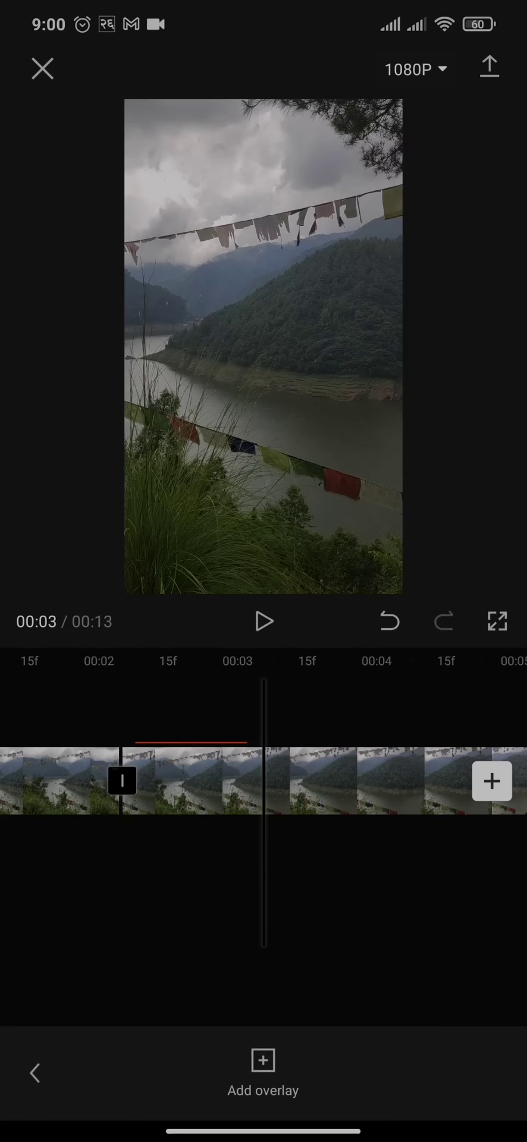
{"action": "left_click", "coordinate": [263, 1067]}
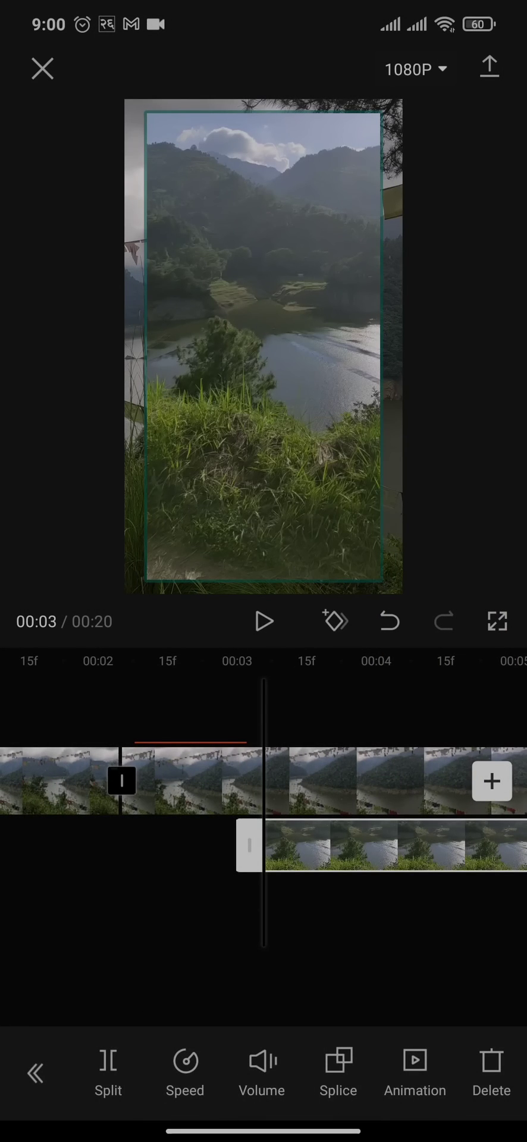
{"action": "left_click_drag", "start_coordinate": [380, 580], "coordinate": [309, 440]}
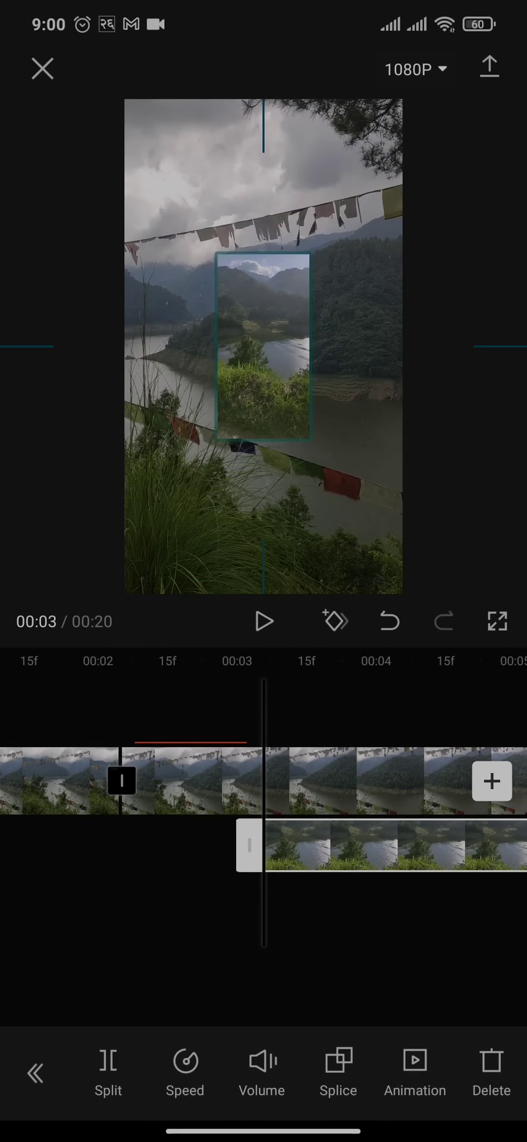
{"action": "left_click_drag", "start_coordinate": [309, 440], "coordinate": [308, 436]}
{"action": "mouse_move", "coordinate": [263, 347]}
{"action": "left_mouse_down"}
{"action": "mouse_move", "coordinate": [378, 421]}
{"action": "mouse_move", "coordinate": [207, 186]}
{"action": "mouse_move", "coordinate": [195, 187]}
{"action": "mouse_move", "coordinate": [191, 204]}
{"action": "mouse_move", "coordinate": [204, 224]}
{"action": "left_mouse_up"}
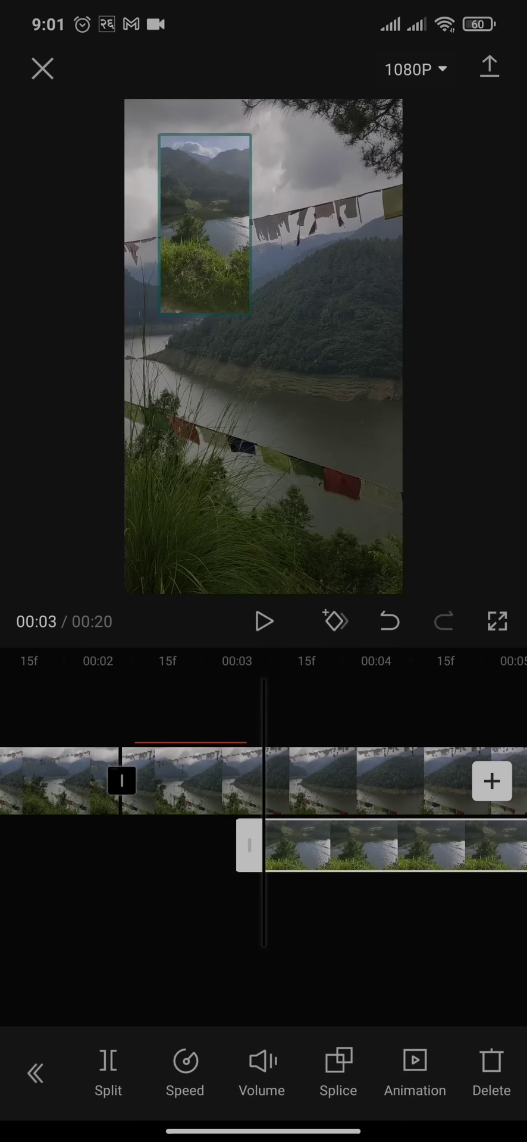
- Scroll to the timeline's end and delete the CapCut ending clip, leaving an 11-second video
{"action": "scroll", "coordinate": [263, 809], "scroll_direction": "right", "scroll_amount": 10}
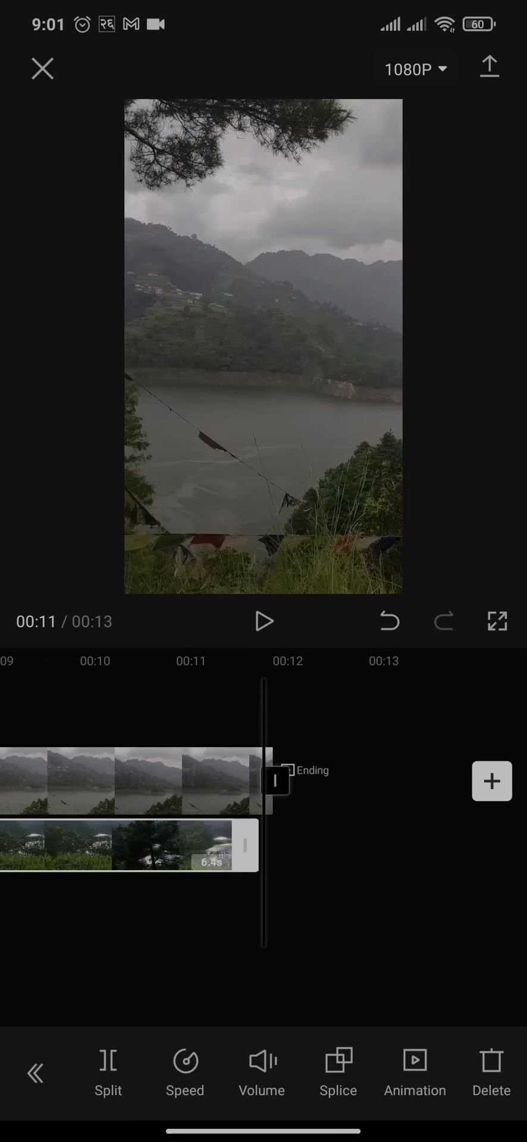
{"action": "scroll", "coordinate": [263, 809], "scroll_direction": "right", "scroll_amount": 3}
{"action": "scroll", "coordinate": [263, 809], "scroll_direction": "left", "scroll_amount": 4}
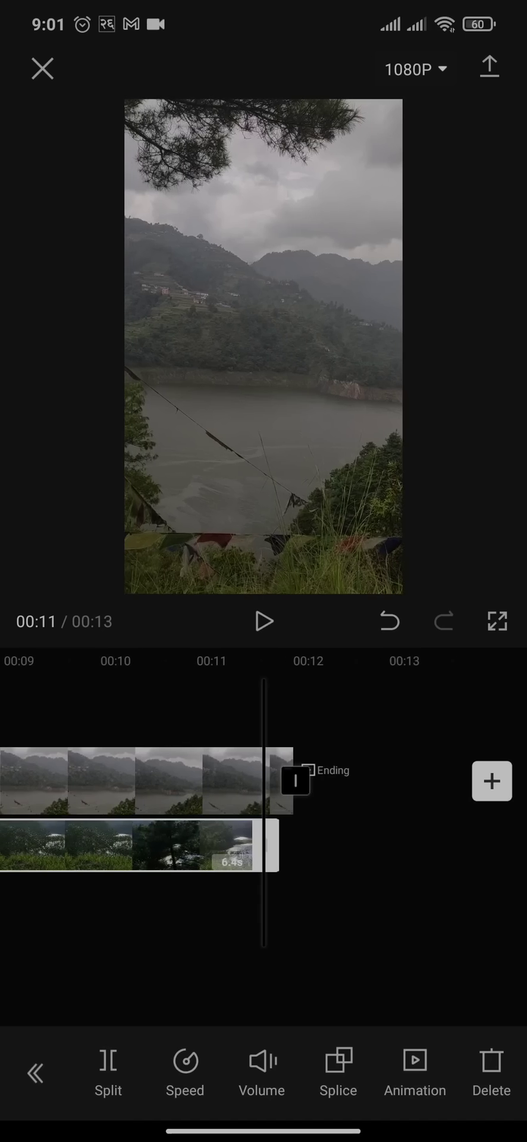
{"action": "scroll", "coordinate": [263, 809], "scroll_direction": "right", "scroll_amount": 5}
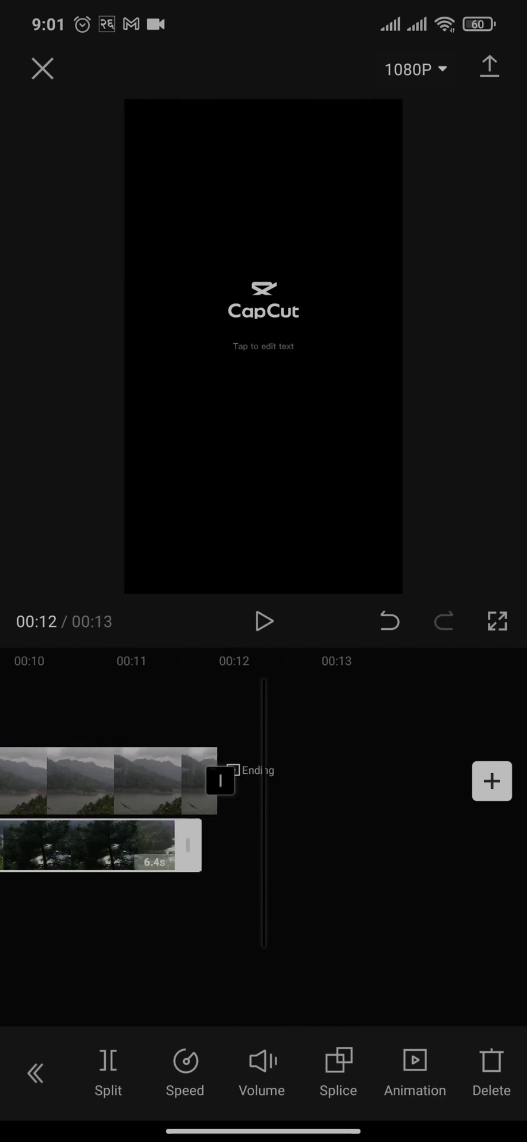
{"action": "scroll", "coordinate": [263, 809], "scroll_direction": "right", "scroll_amount": 1}
{"action": "scroll", "coordinate": [264, 809], "scroll_direction": "left", "scroll_amount": 3}
{"action": "scroll", "coordinate": [263, 809], "scroll_direction": "up", "scroll_amount": 2}
{"action": "scroll", "coordinate": [264, 809], "scroll_direction": "right", "scroll_amount": 3}
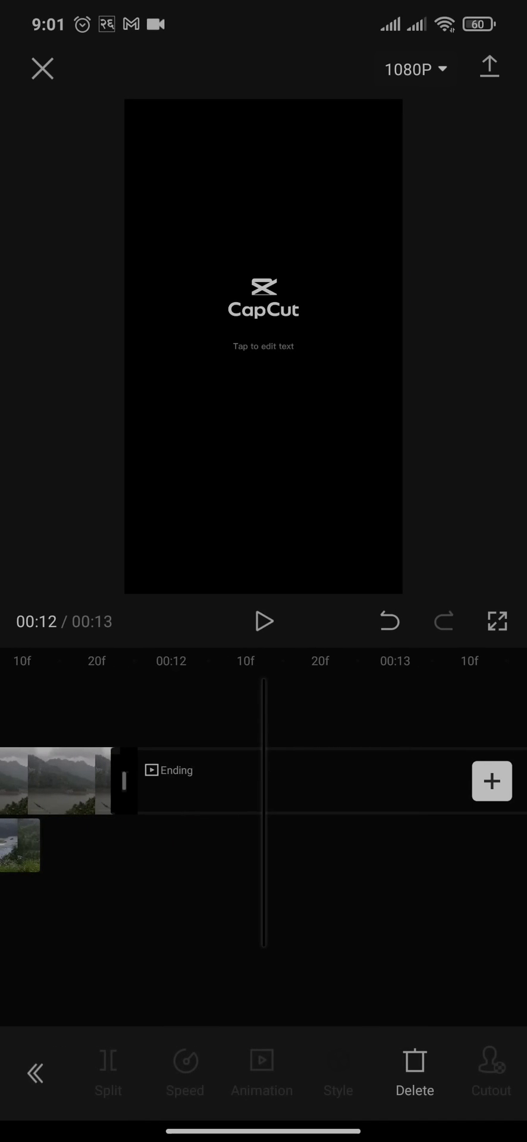
{"action": "left_click", "coordinate": [415, 1068]}
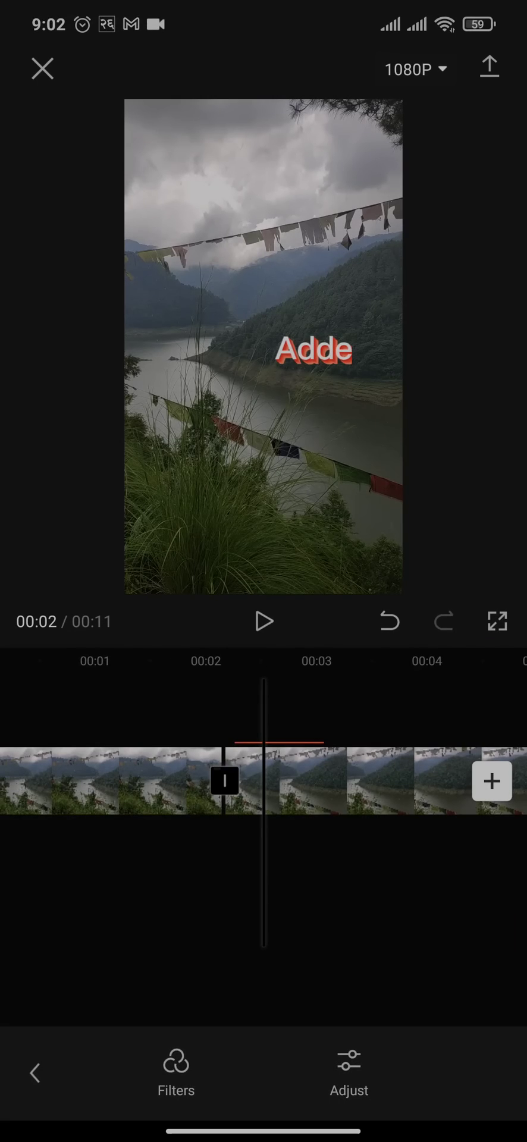
- Scrub the timeline back to around the 1-second mark
{"action": "left_click_drag", "start_coordinate": [178, 779], "coordinate": [314, 779]}
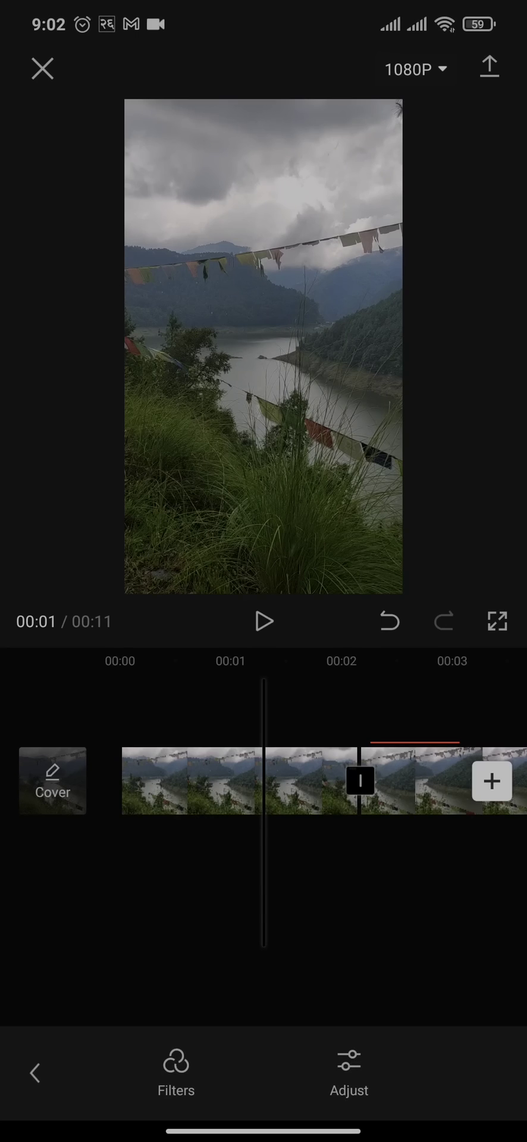